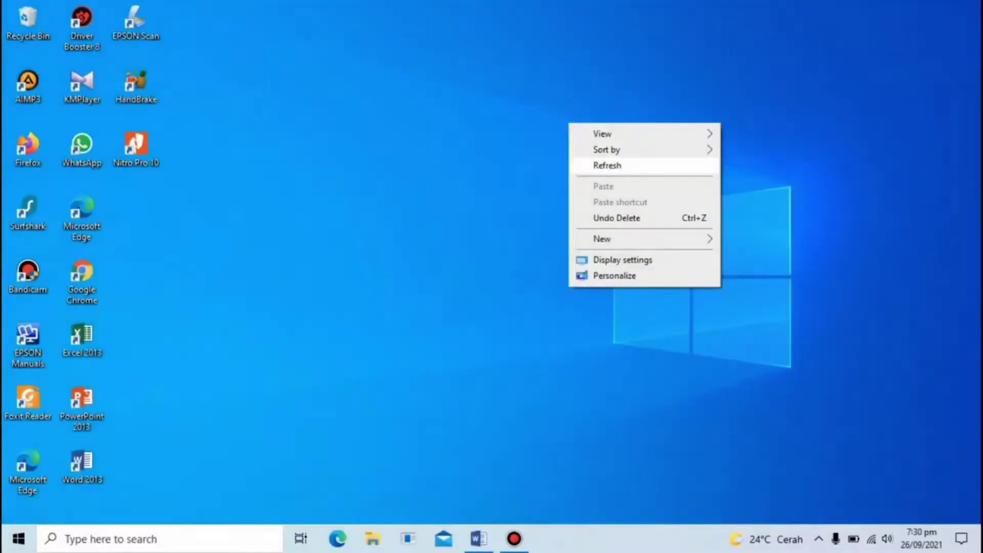
Refresh the desktop several times from its right-click menu
left_click(604, 165)
right_click(528, 161)
left_click(565, 203)
right_click(509, 165)
left_click(548, 207)
right_click(509, 167)
left_click(549, 209)
right_click(535, 160)
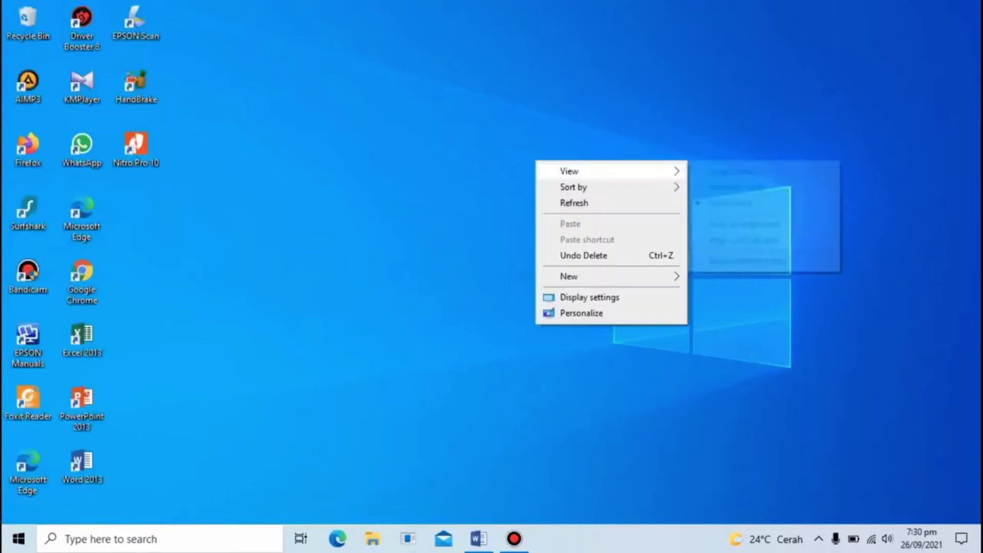
left_click(548, 202)
right_click(534, 151)
left_click(573, 193)
right_click(548, 155)
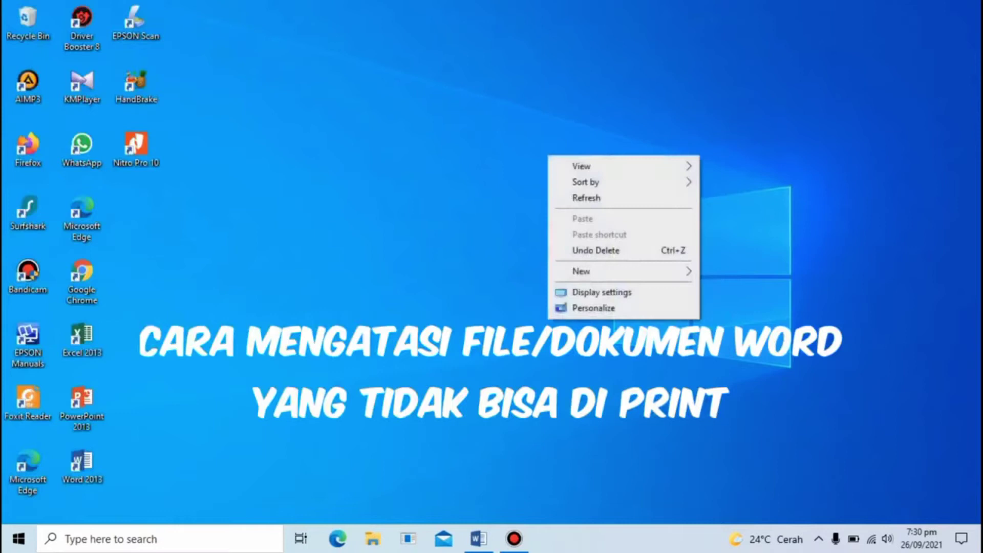
left_click(586, 197)
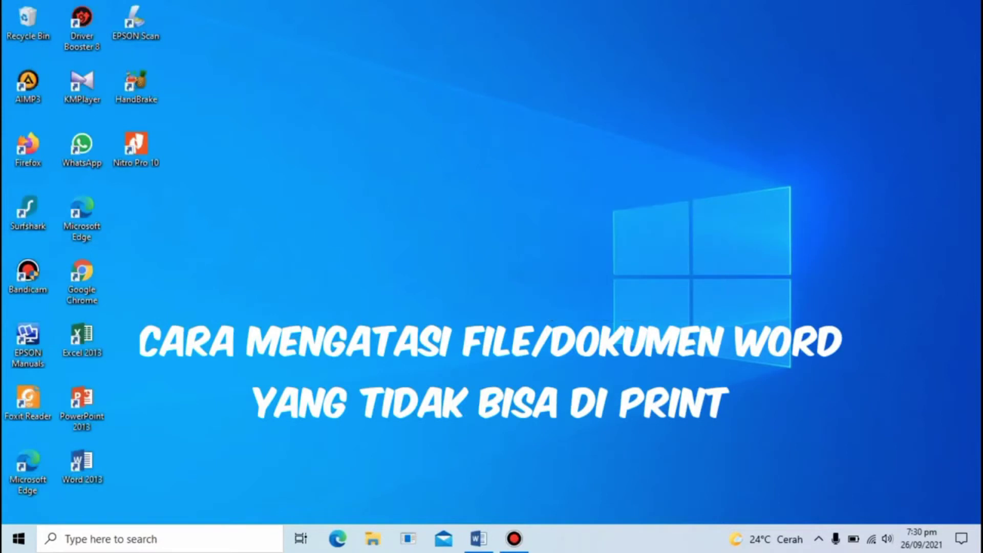
Refresh the desktop a few more times, then scroll the MAKALAH document to check it
right_click(565, 176)
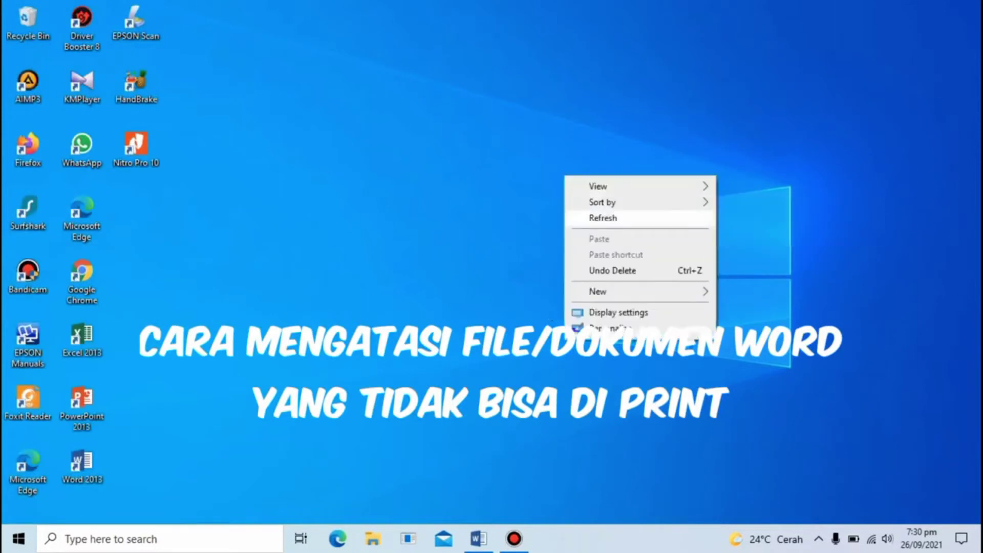
left_click(603, 218)
right_click(549, 175)
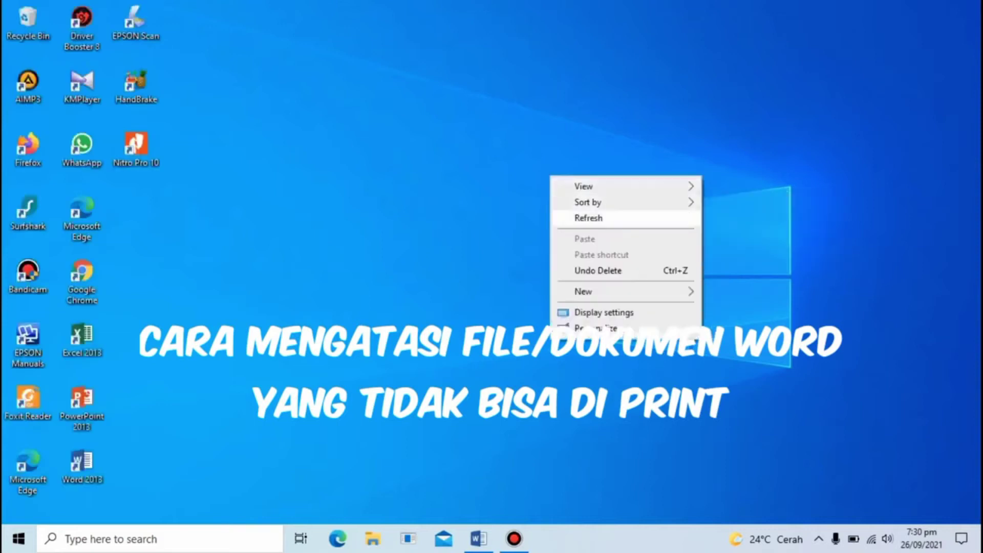
left_click(588, 218)
right_click(543, 184)
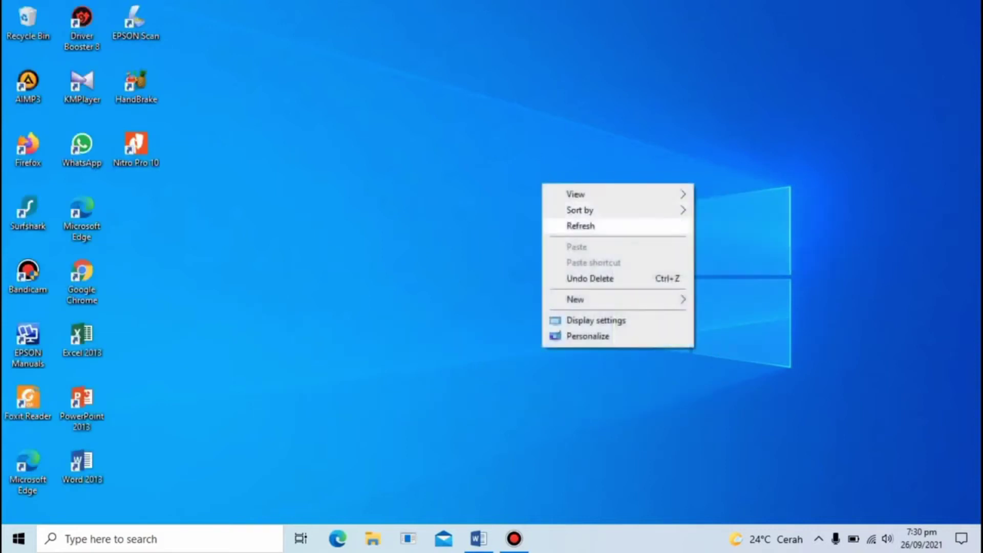
left_click(581, 225)
right_click(534, 163)
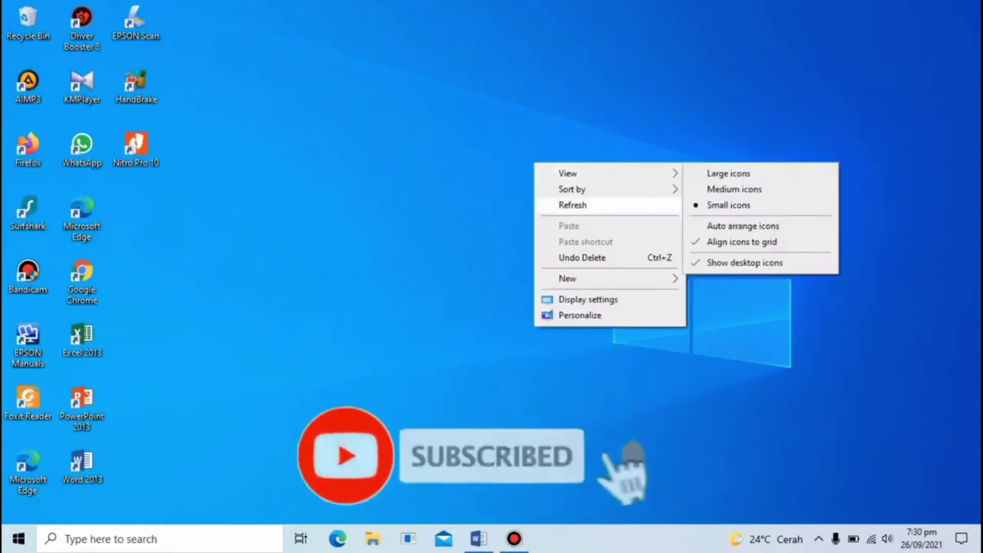
left_click(572, 204)
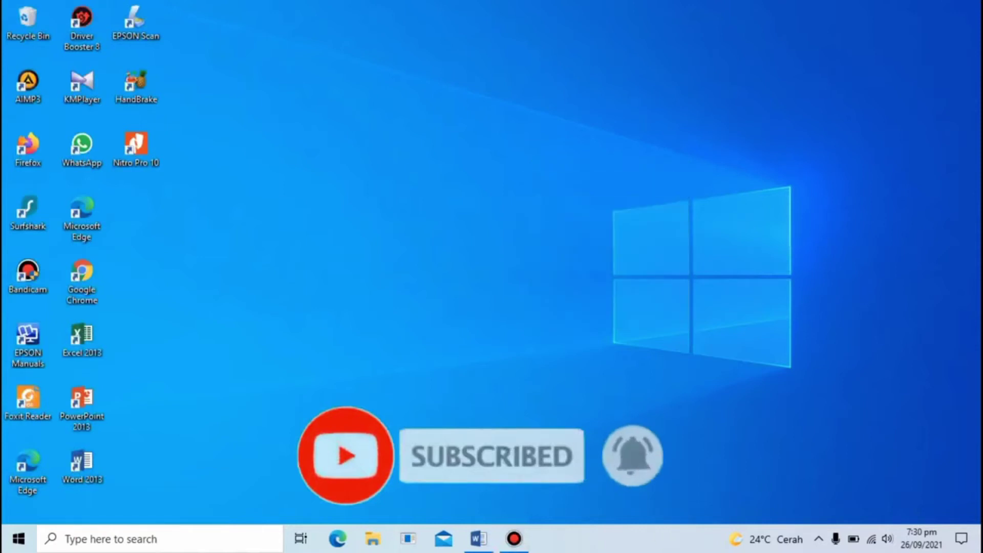
right_click(522, 173)
left_click(558, 214)
right_click(497, 167)
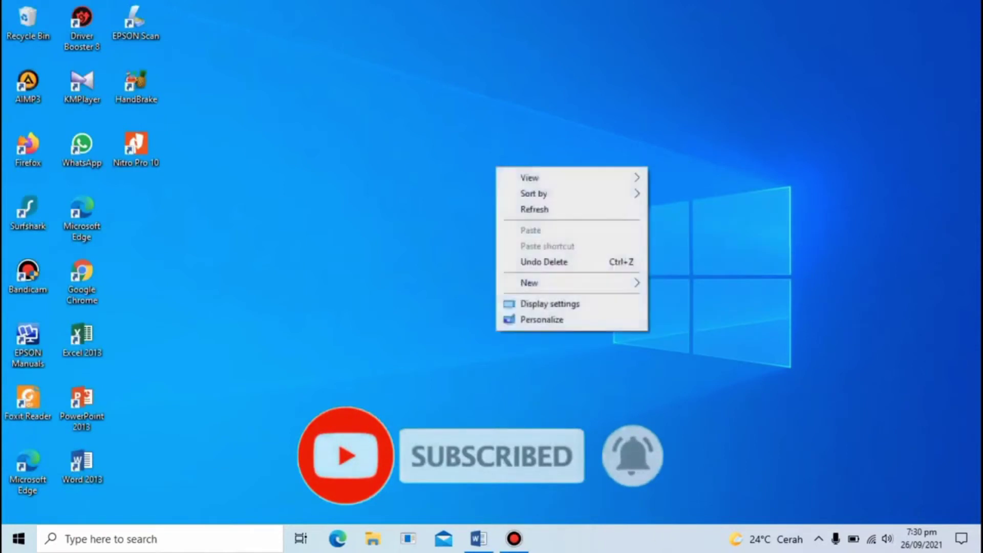
left_click(534, 209)
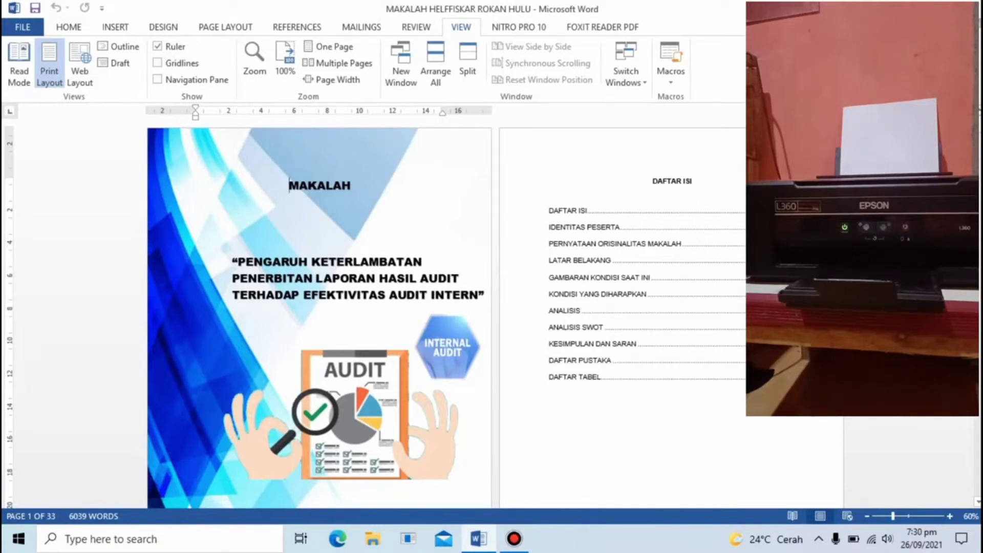
scroll(318, 312, "down", 3)
scroll(317, 312, "up", 3)
With Ctrl+P, enter 1 in Pages for Custom Print and print to the EPSON L360
key("ctrl+p")
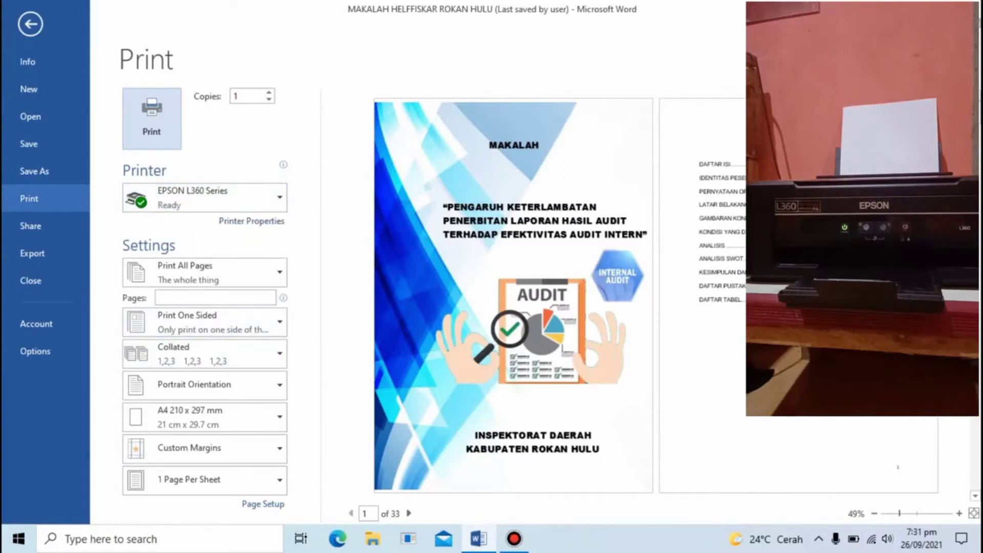
left_click(164, 297)
type("1")
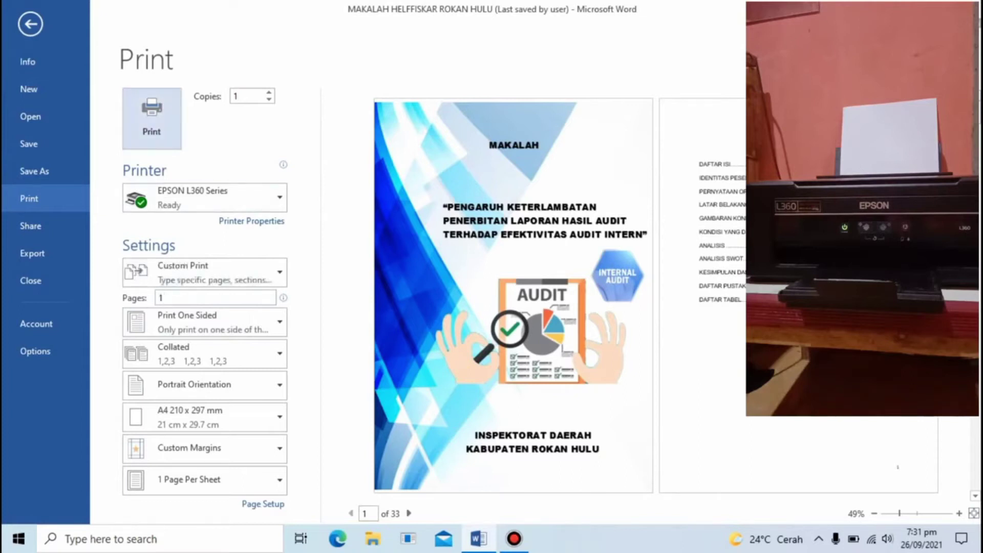
left_click(151, 118)
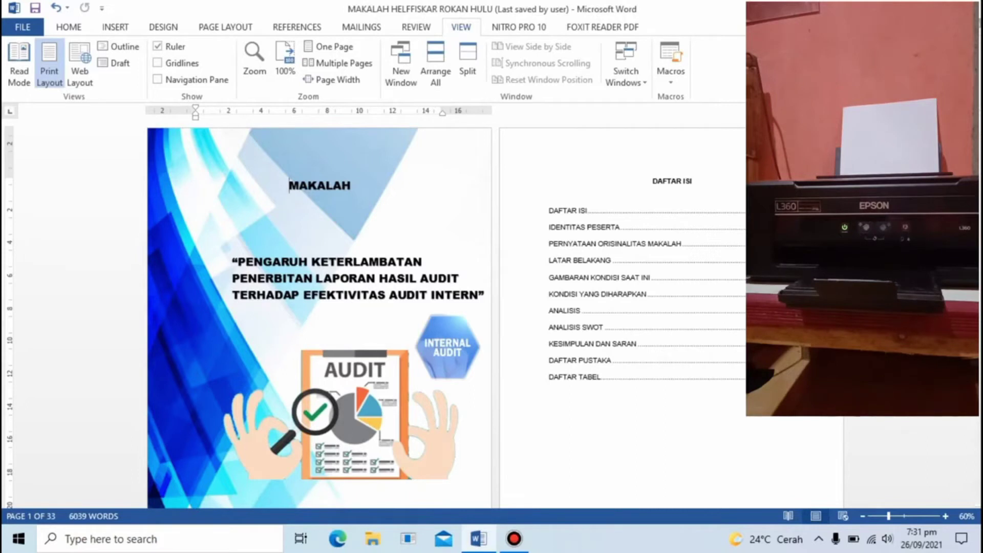
Reopen Print, leave the Custom Print range at page 1, and print to the EPSON L360 again
key("ctrl+p")
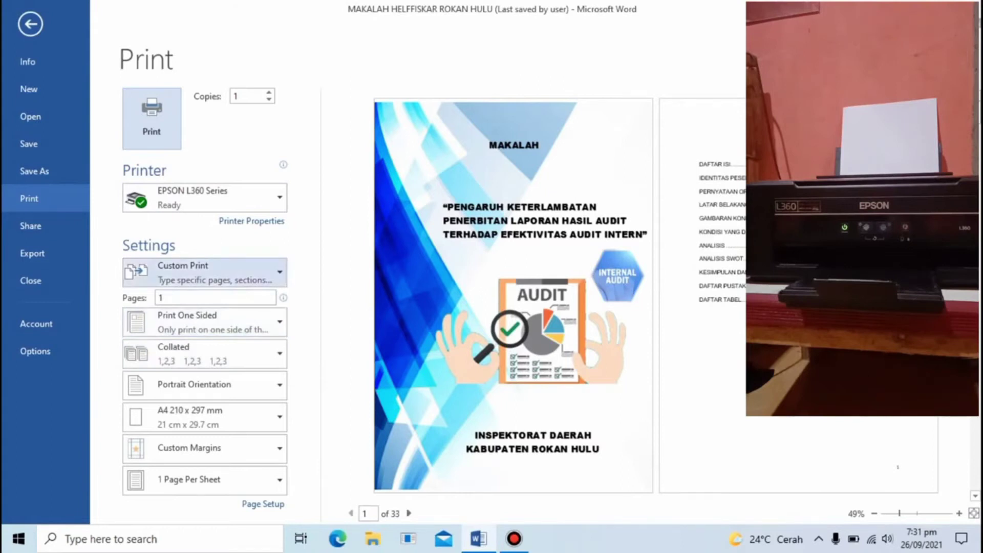
left_click(205, 272)
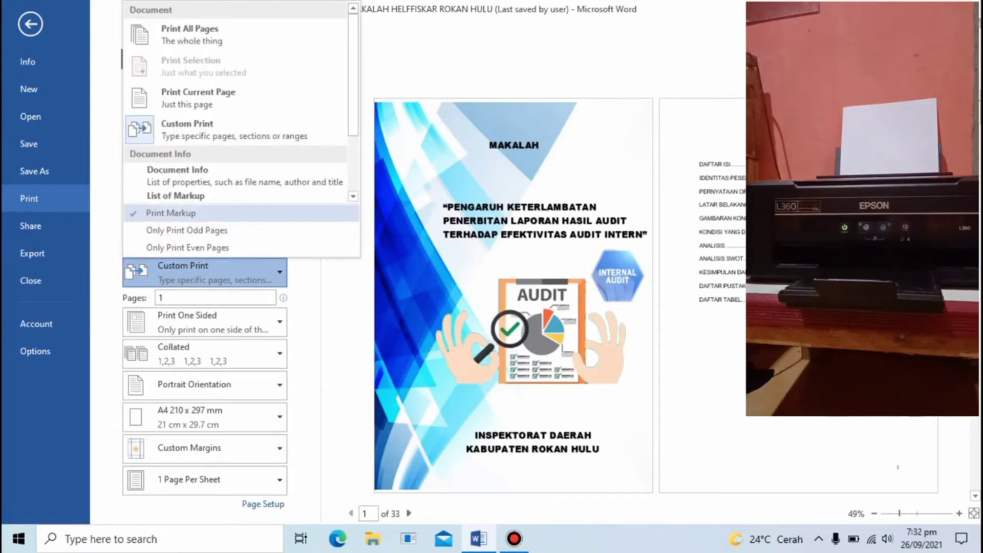
left_click(170, 213)
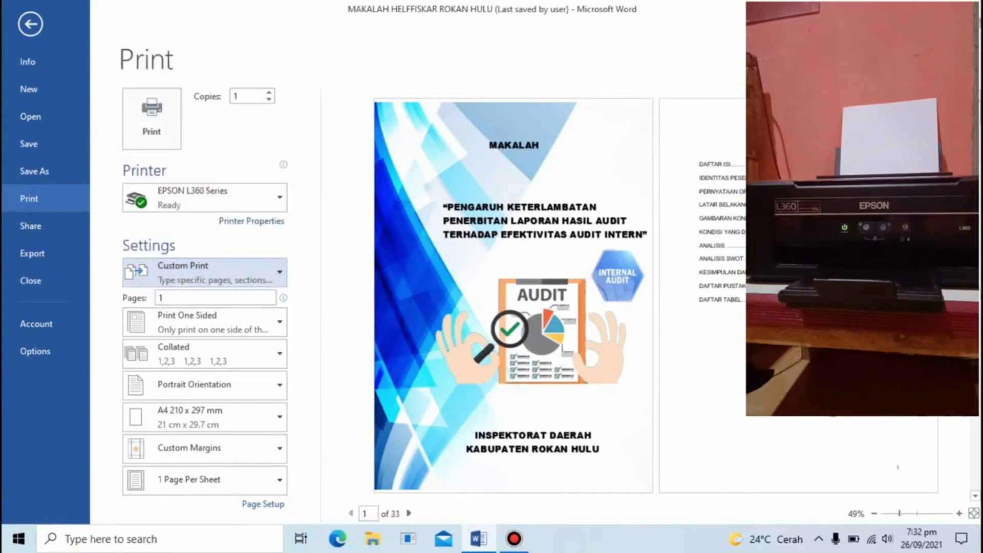
left_click(160, 297)
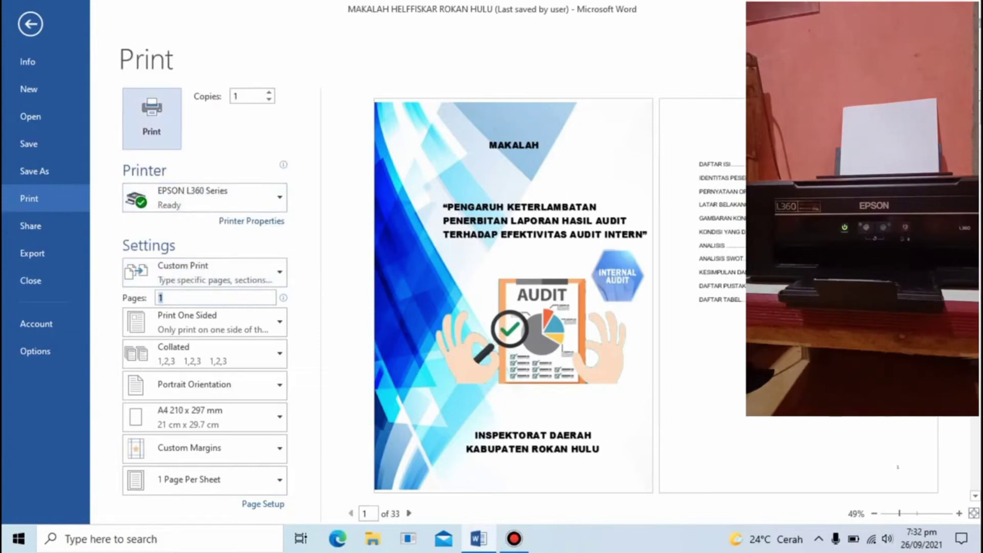
left_click(152, 118)
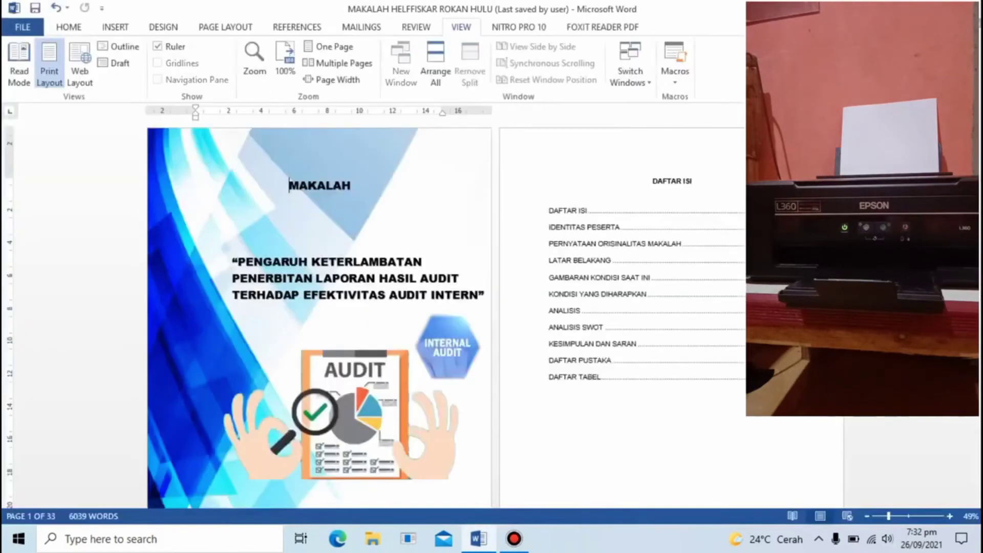